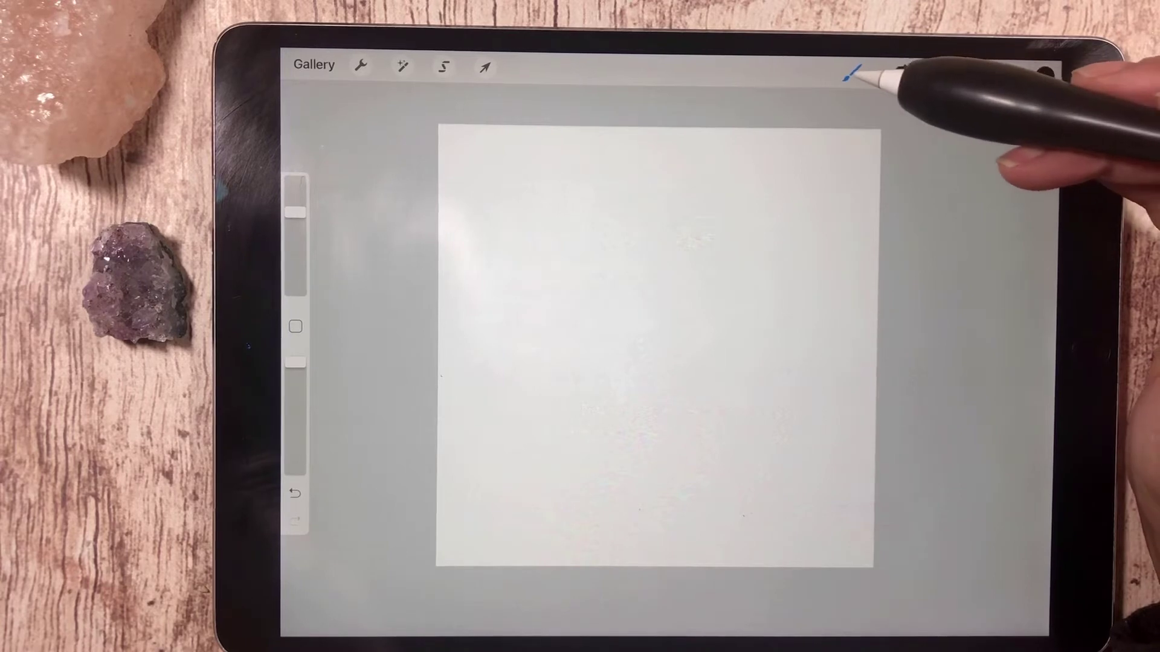
Step: Create a new brush from the Brush Library so it opens in Brush Studio
left_click(853, 74)
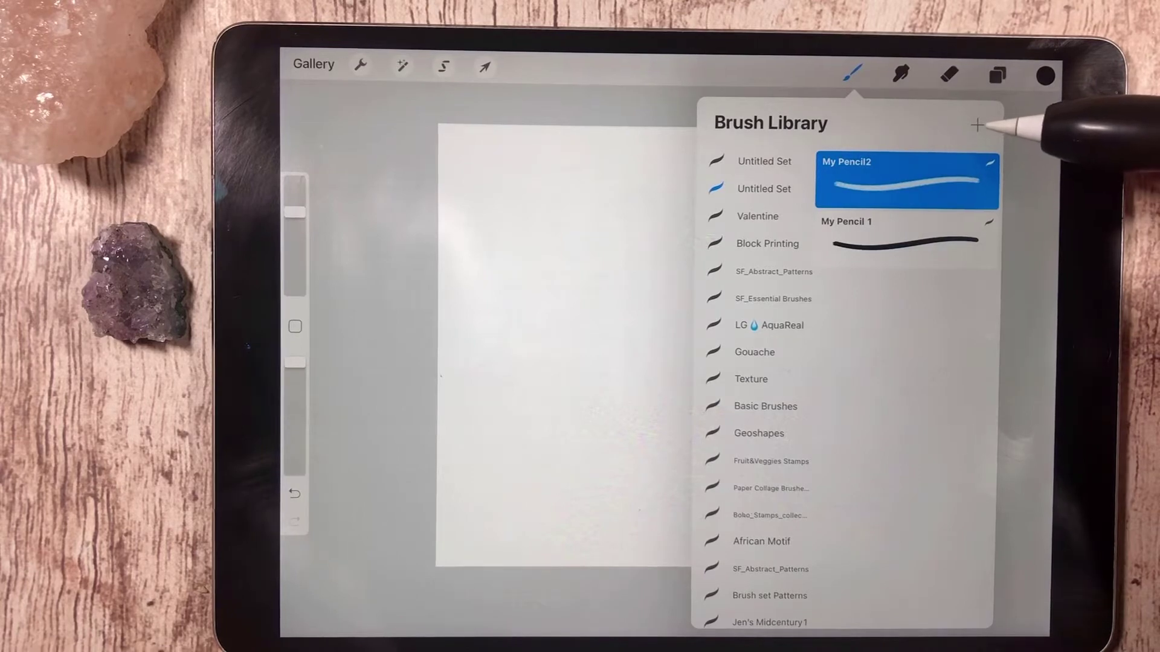
left_click(977, 124)
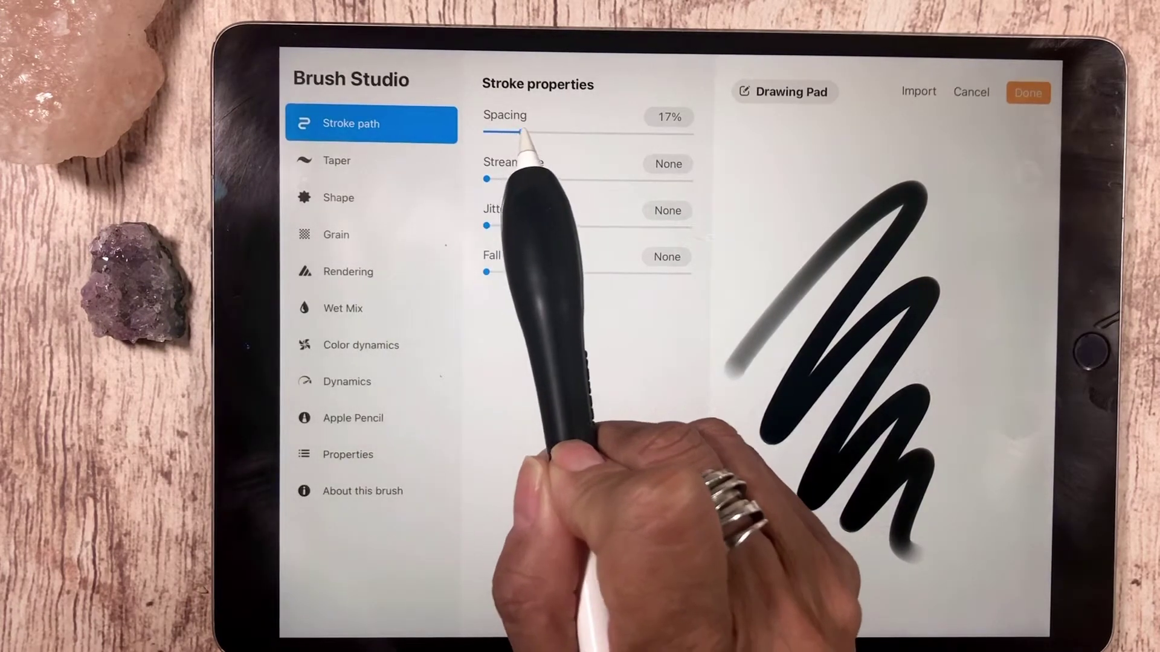
Step: Set Stroke path Spacing to 9% and StreamLine to Max, testing with wavy strokes
left_click_drag(523, 133, 504, 133)
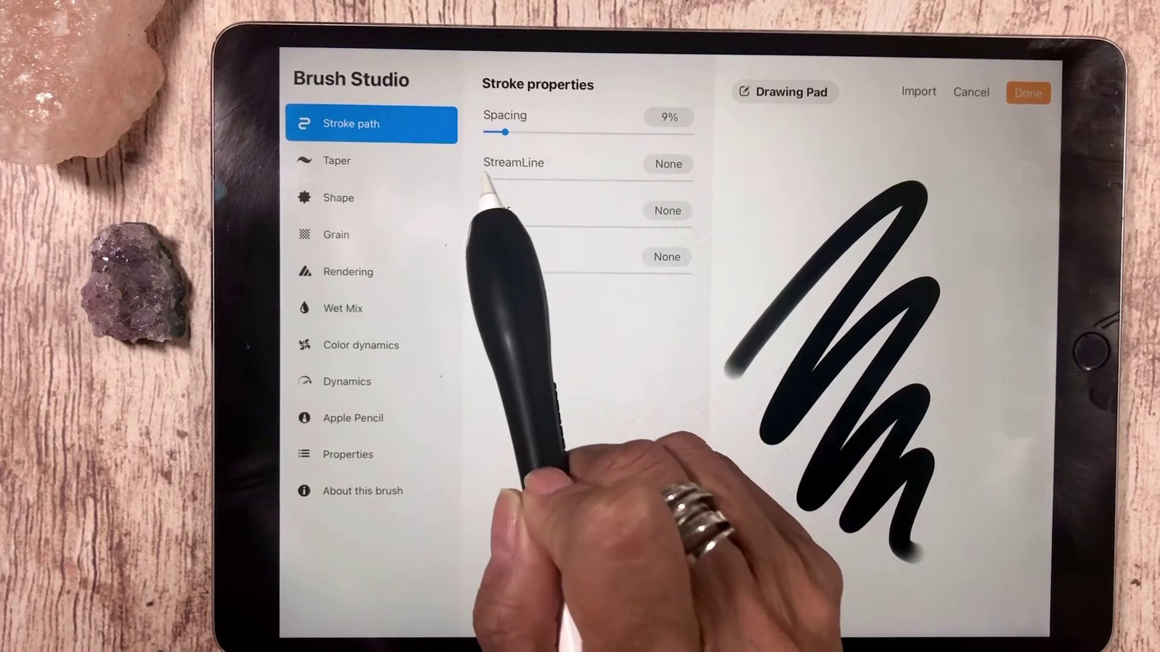
left_click_drag(487, 178, 689, 181)
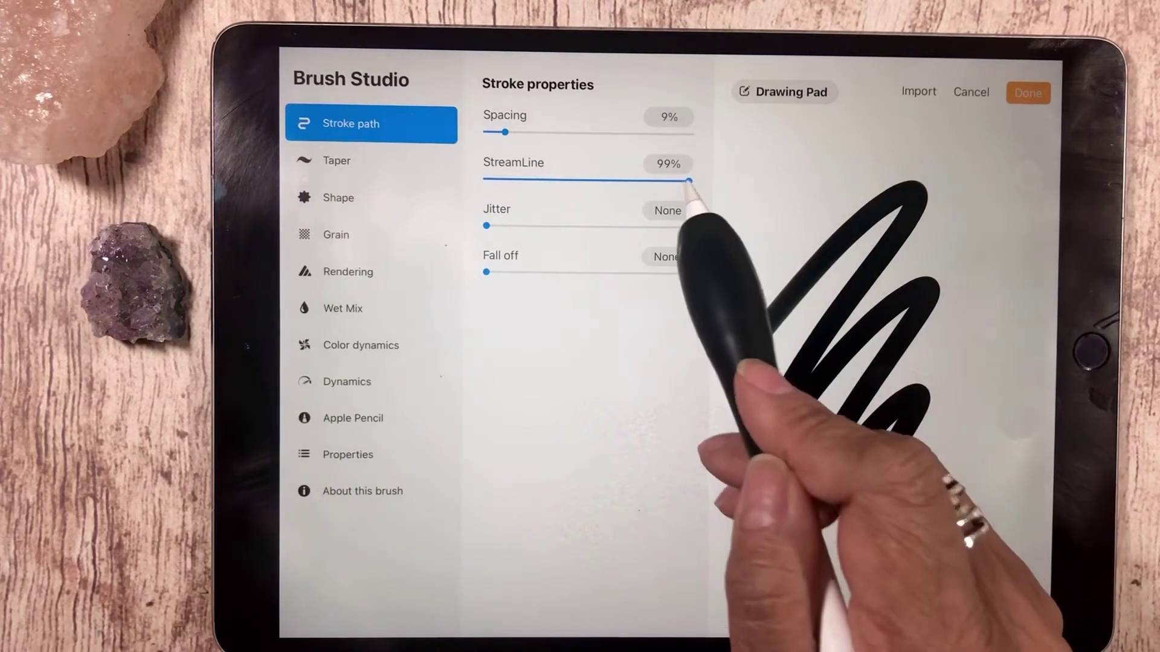
mouse_move(995, 166)
left_mouse_down()
mouse_move(959, 195)
mouse_move(997, 426)
mouse_move(1024, 472)
left_mouse_up()
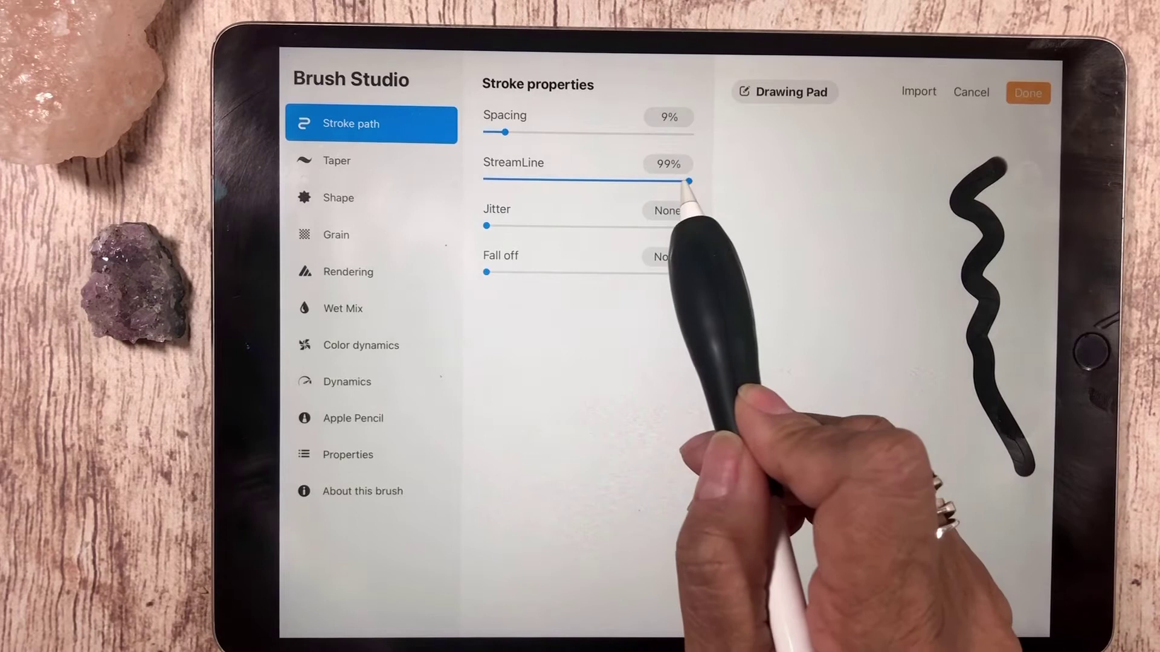
left_click_drag(688, 181, 694, 181)
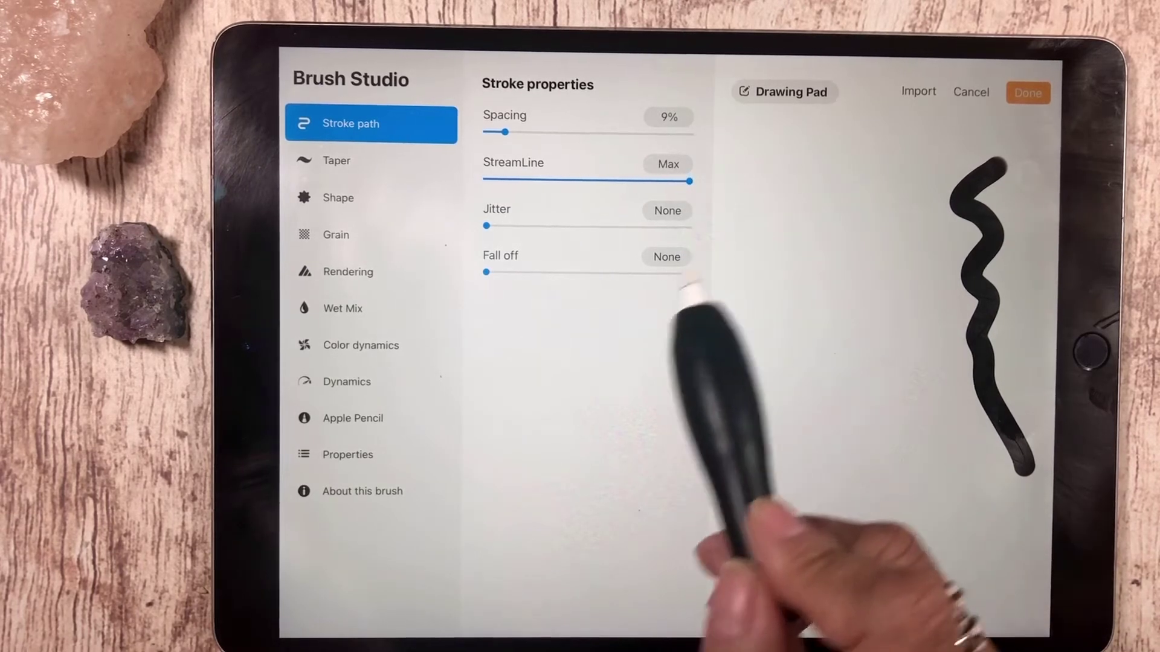
mouse_move(744, 286)
left_mouse_down()
mouse_move(851, 262)
mouse_move(859, 493)
left_mouse_up()
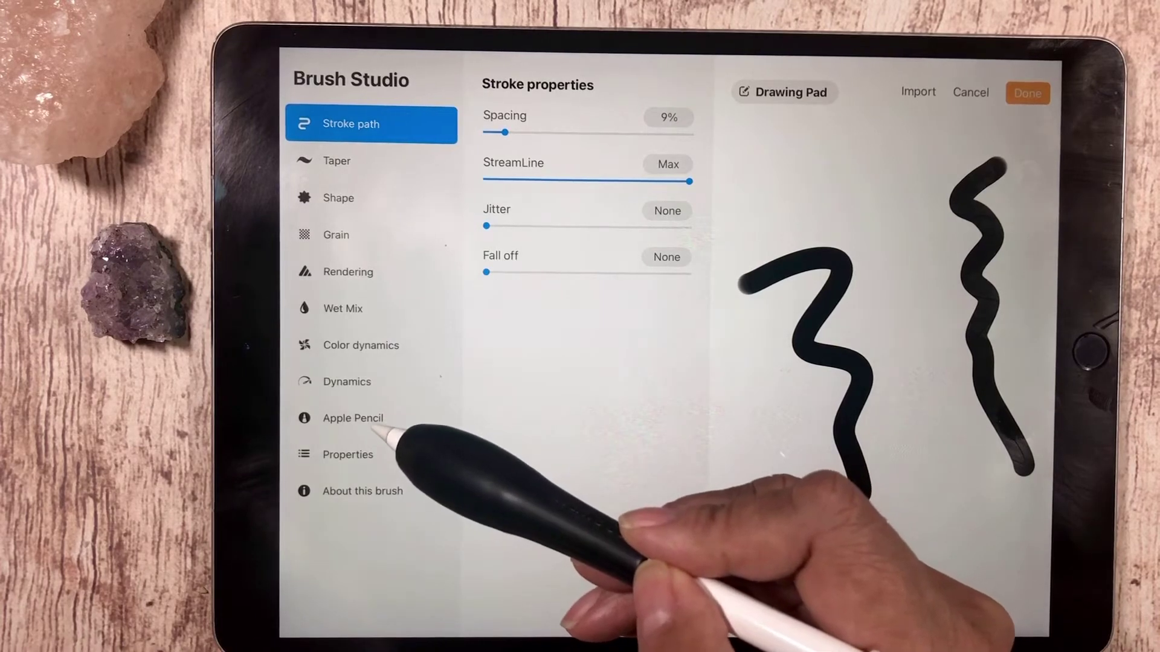
Step: Set Apple Pencil Pressure Opacity to None and draw a constant-opacity test stroke
left_click(362, 419)
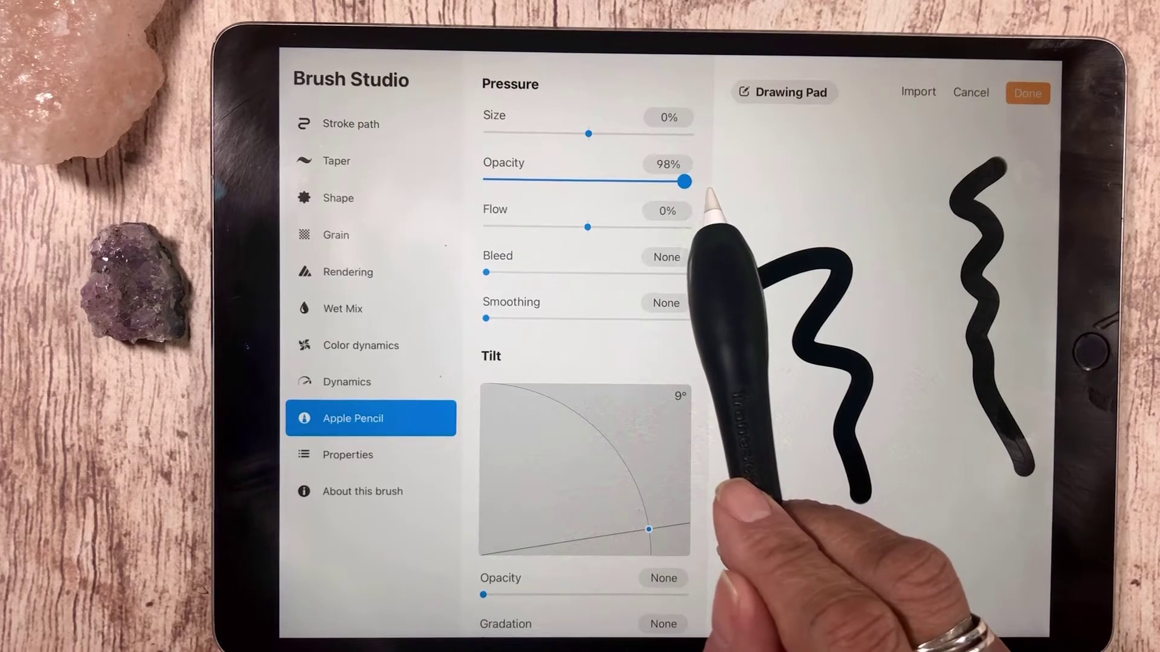
left_click_drag(709, 194, 486, 182)
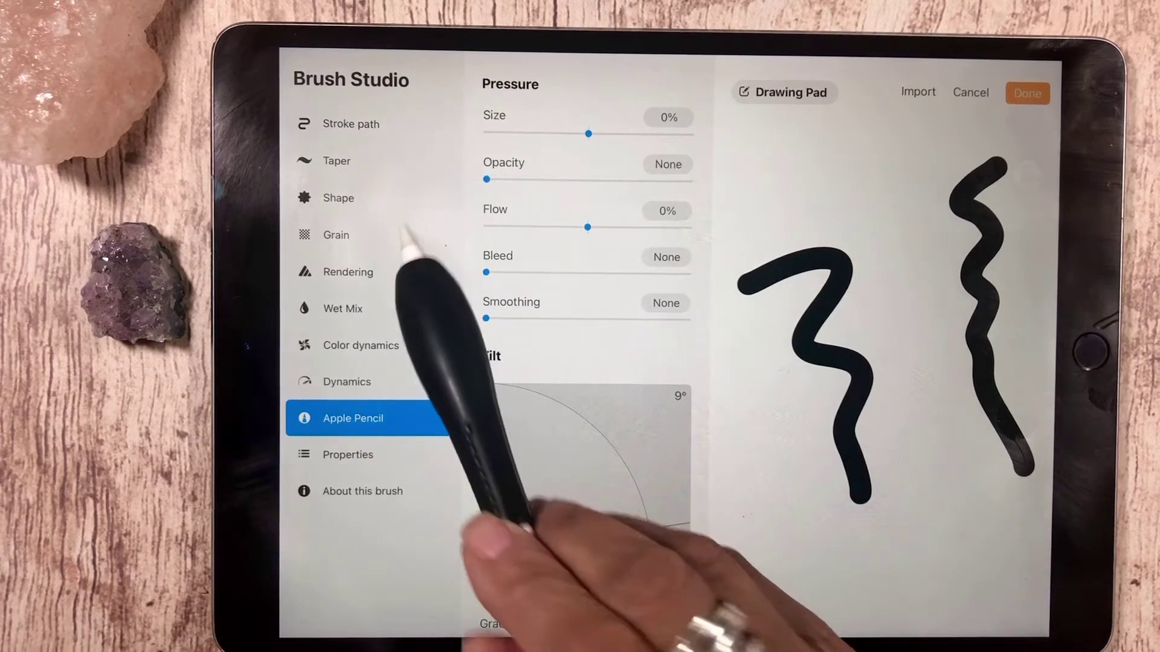
mouse_move(802, 173)
left_mouse_down()
mouse_move(866, 210)
mouse_move(958, 401)
mouse_move(983, 539)
left_mouse_up()
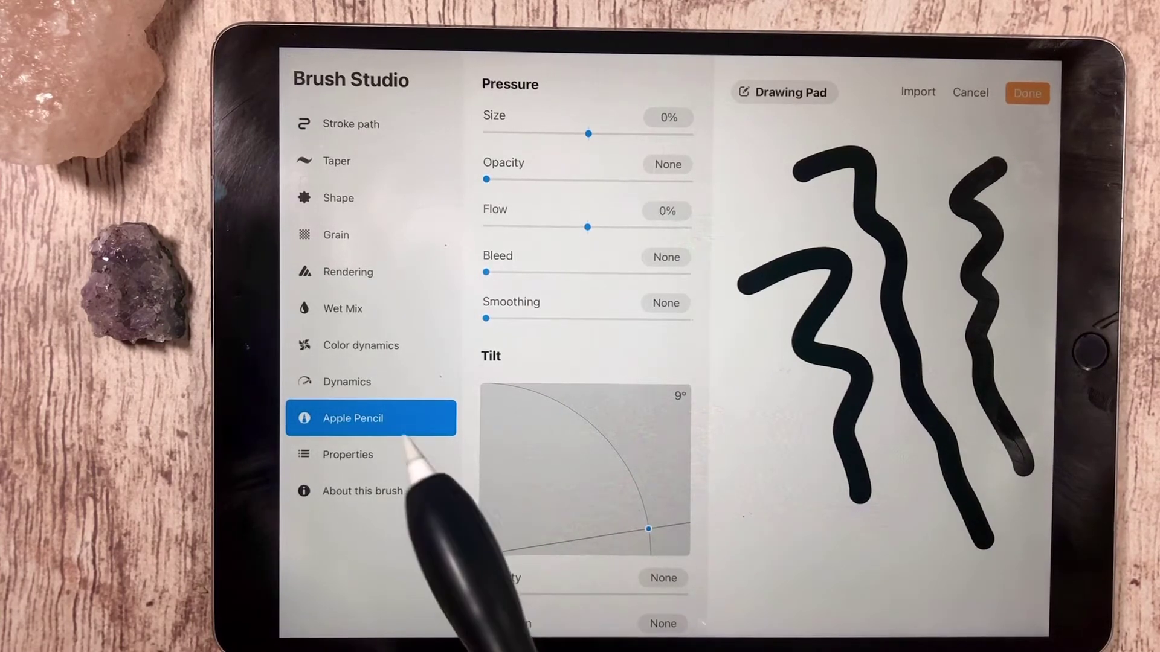
Step: Try thick and thin Maximum Size values in Properties with test squiggles, settling at 22%
left_click(349, 456)
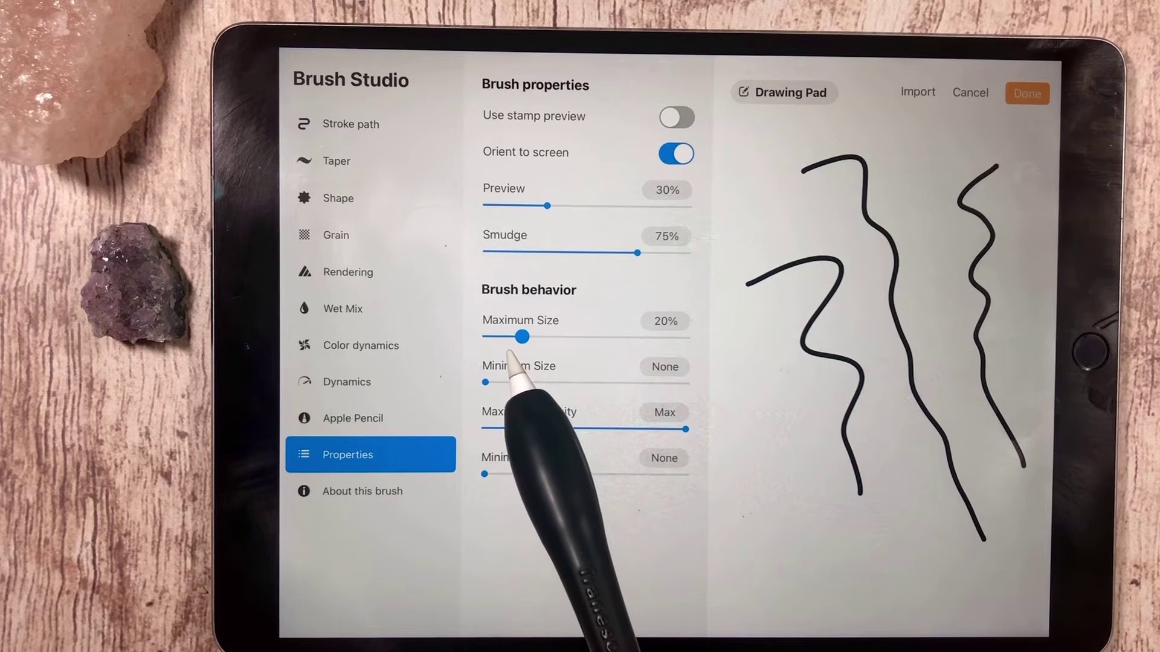
left_click_drag(521, 336, 520, 336)
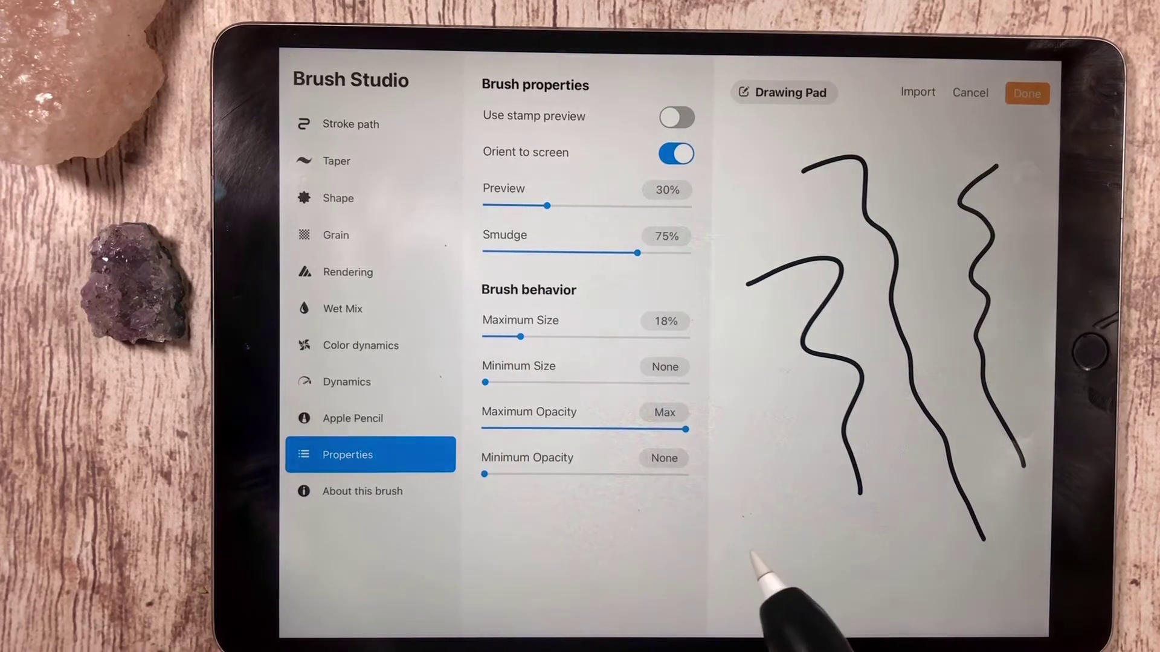
left_click_drag(820, 563, 868, 558)
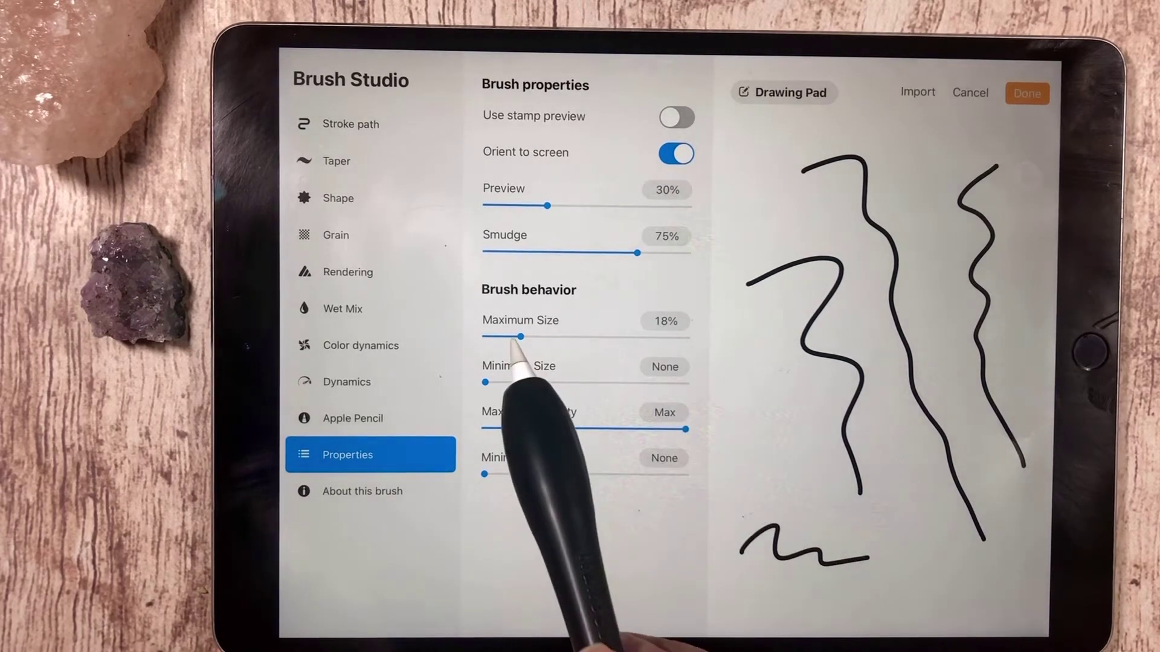
left_click_drag(506, 336, 503, 336)
mouse_move(745, 458)
left_mouse_down()
mouse_move(823, 467)
mouse_move(892, 494)
left_mouse_up()
mouse_move(505, 337)
left_mouse_down()
mouse_move(593, 336)
mouse_move(582, 337)
left_mouse_up()
mouse_move(729, 385)
left_mouse_down()
mouse_move(828, 388)
mouse_move(943, 480)
left_mouse_up()
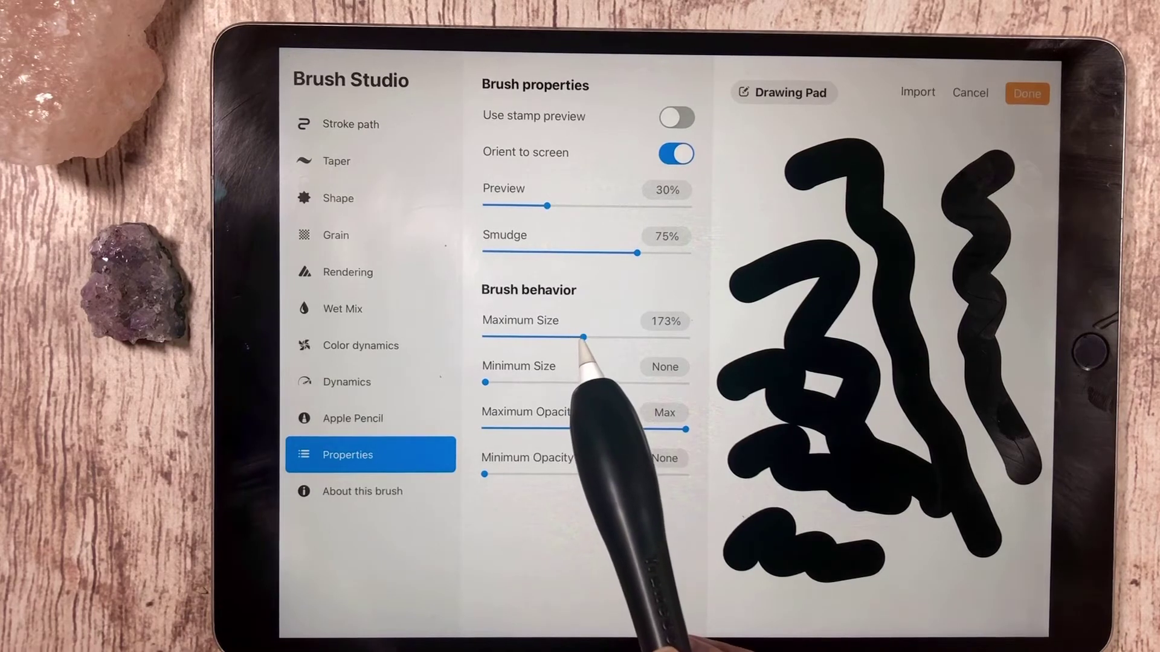
left_click_drag(582, 336, 519, 336)
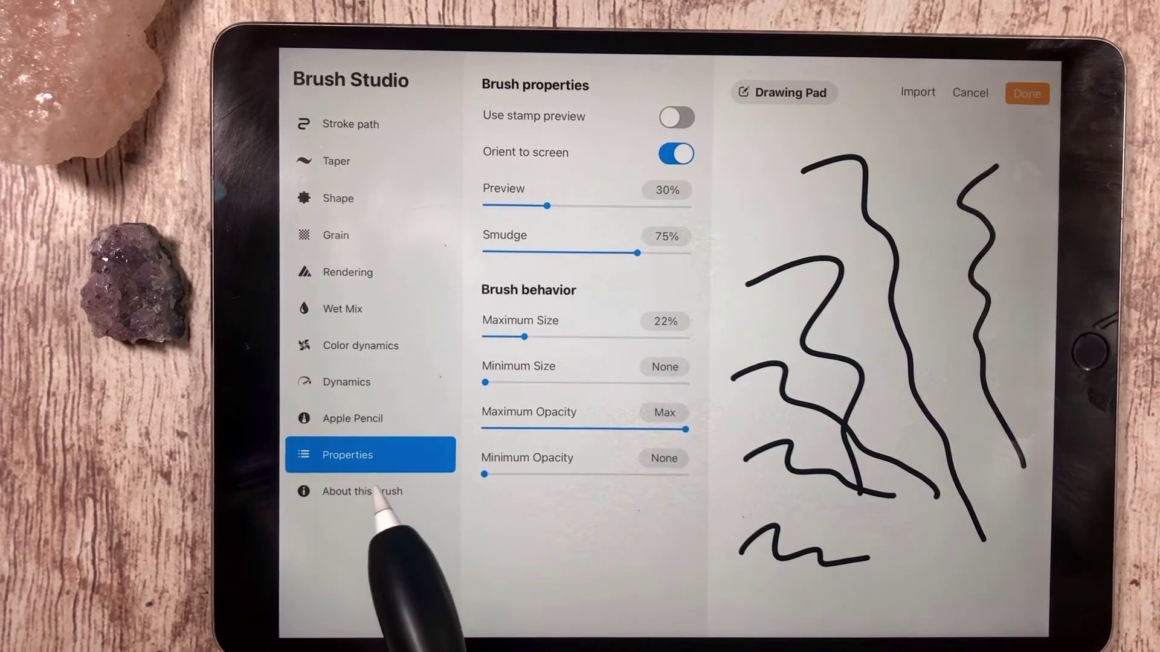
Step: Name the brush 'My Monoline' in About this brush and save it
left_click(362, 491)
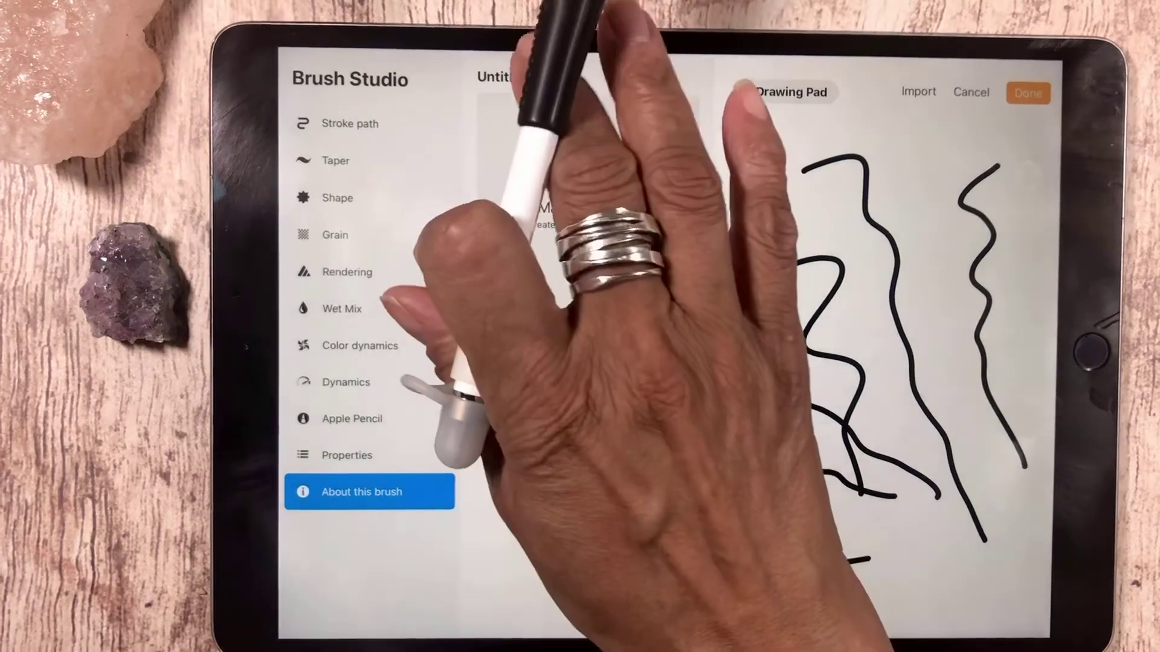
left_click(523, 77)
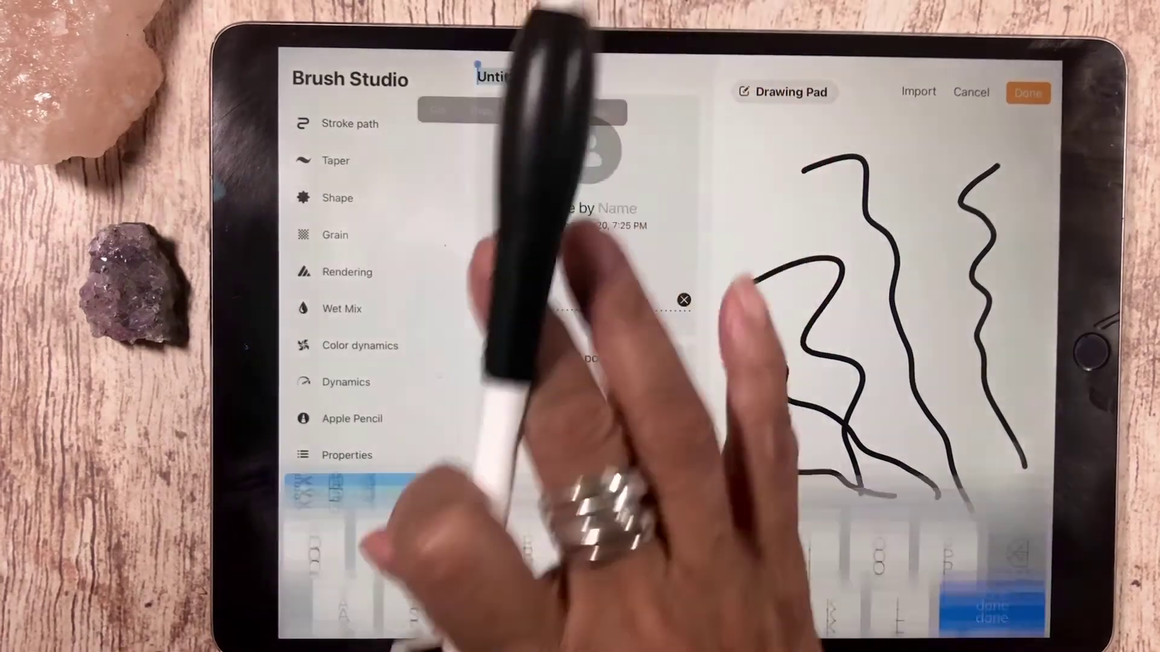
type("Mm")
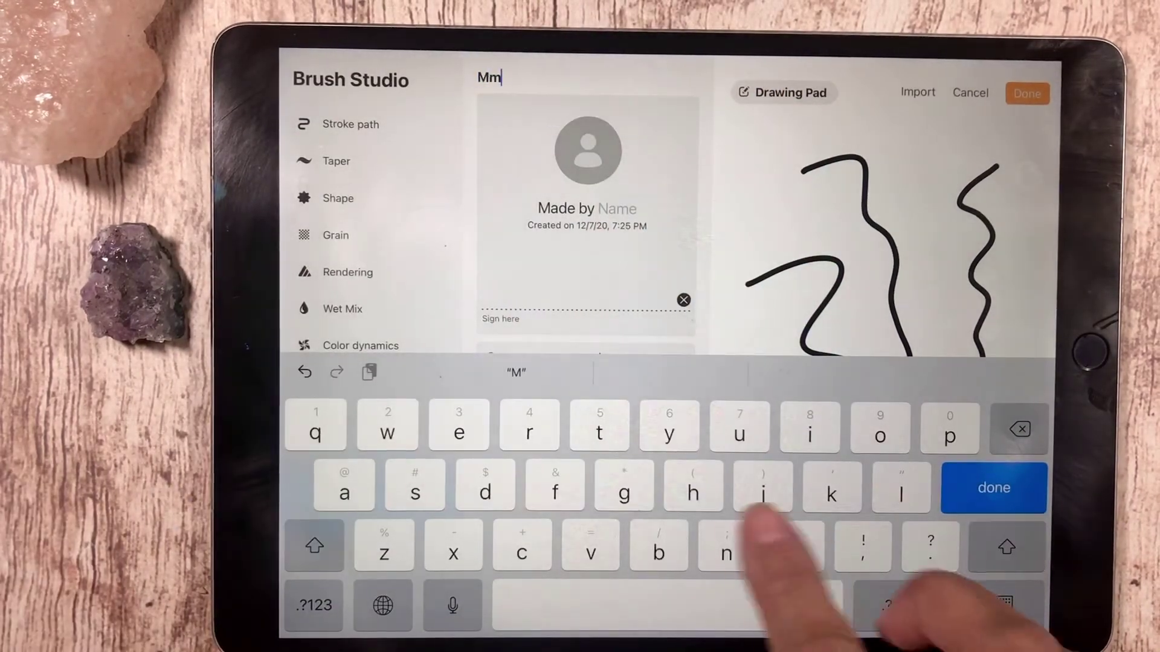
type("y")
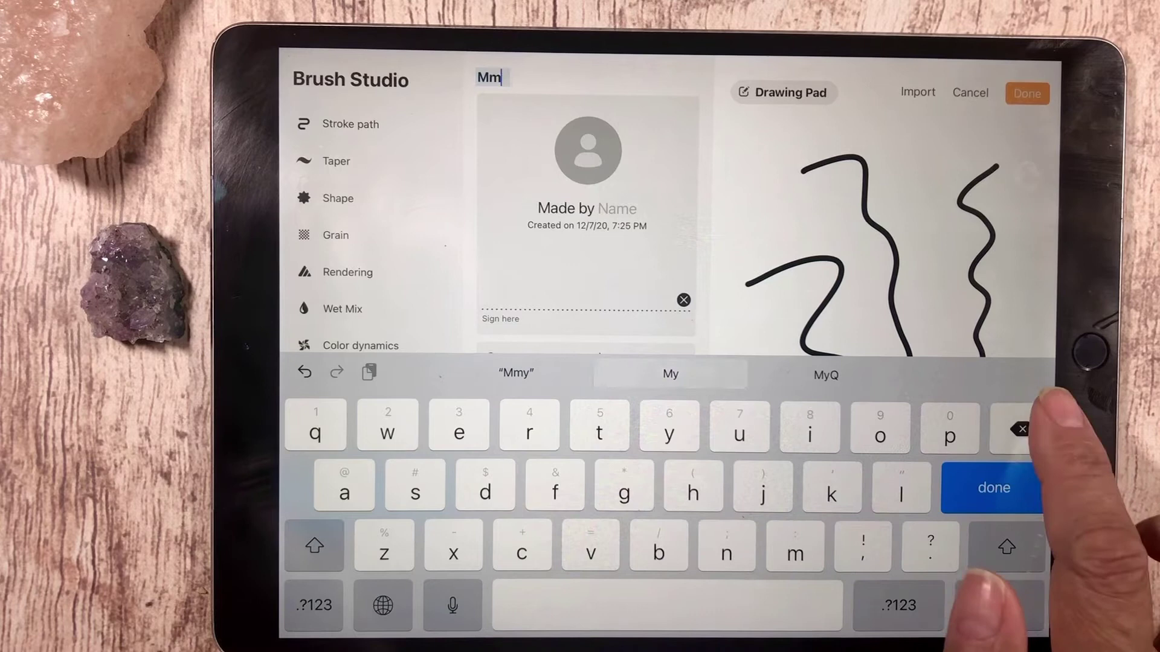
key("BackSpace")
key("BackSpace")
type("M")
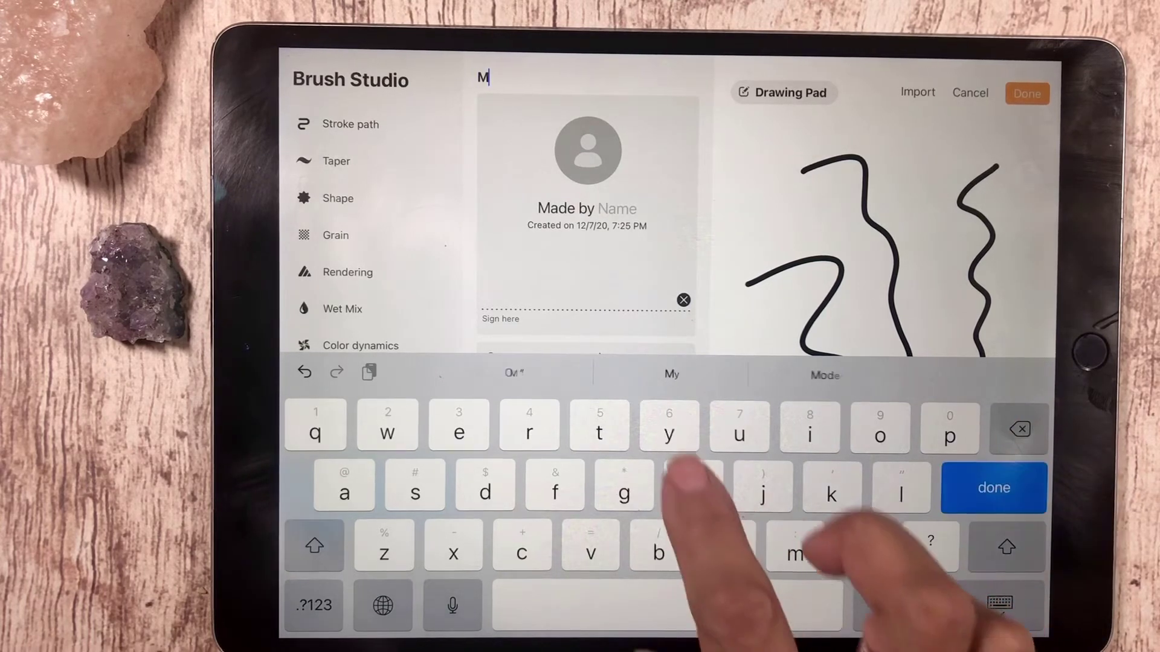
type("y Mo")
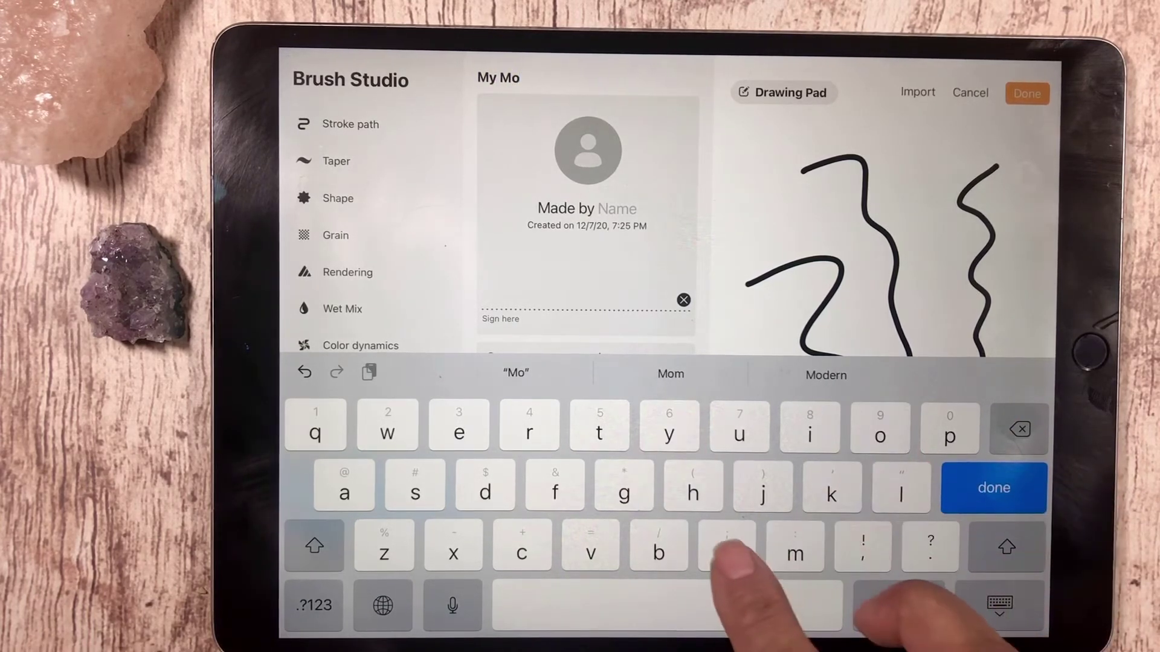
type("noli")
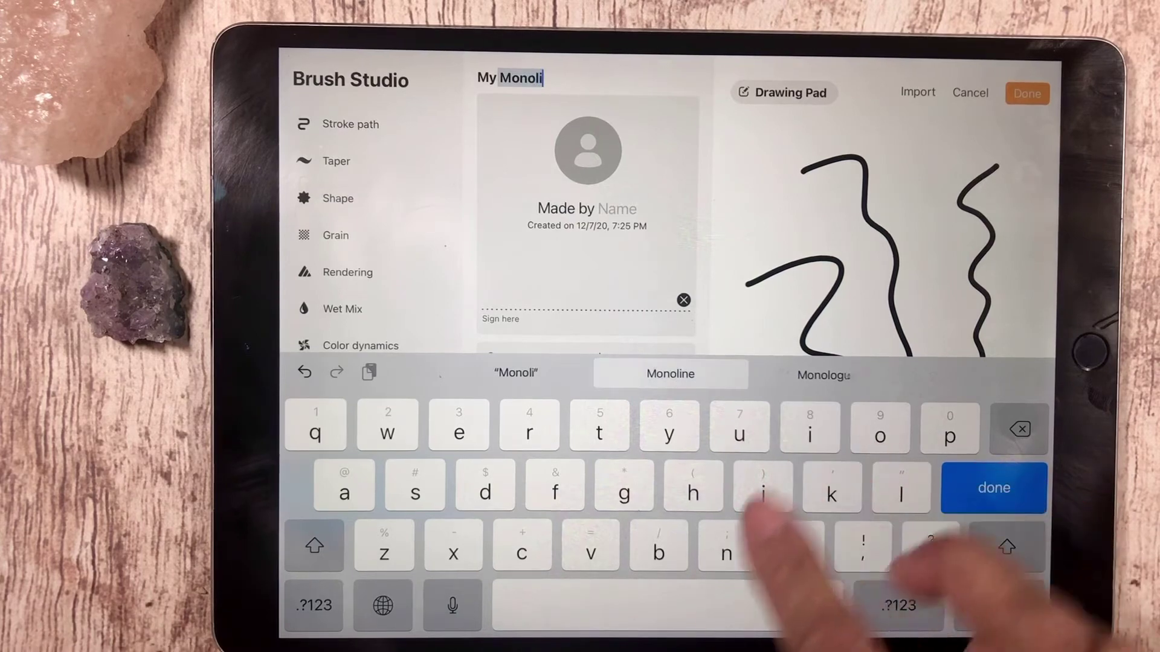
type("ne")
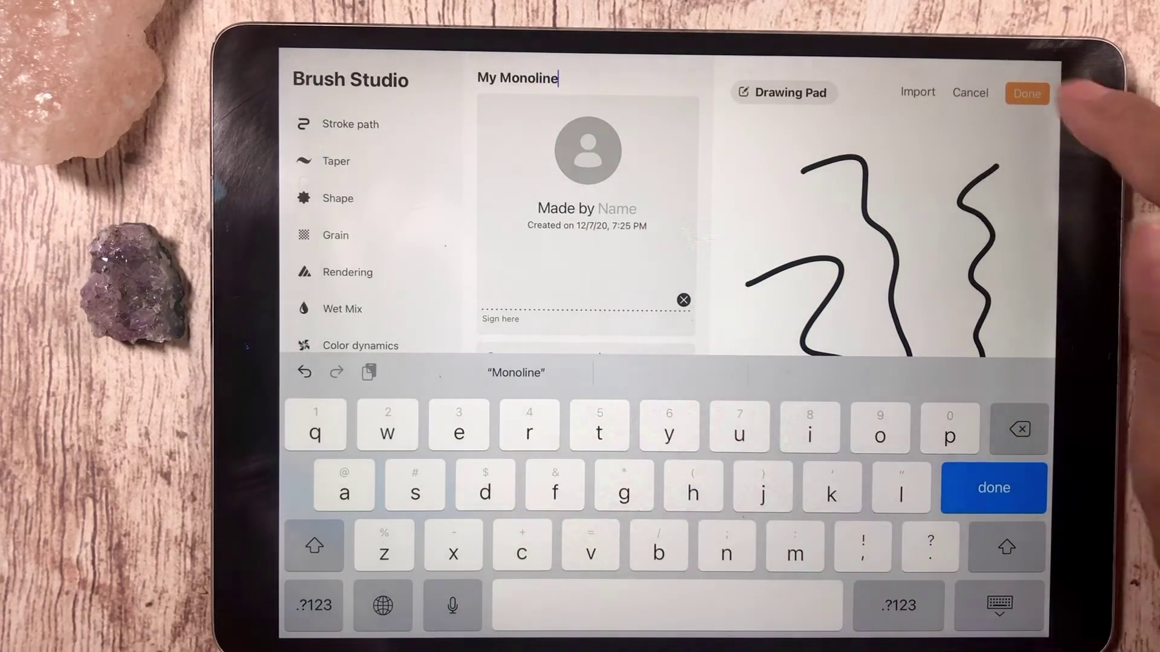
left_click(1027, 93)
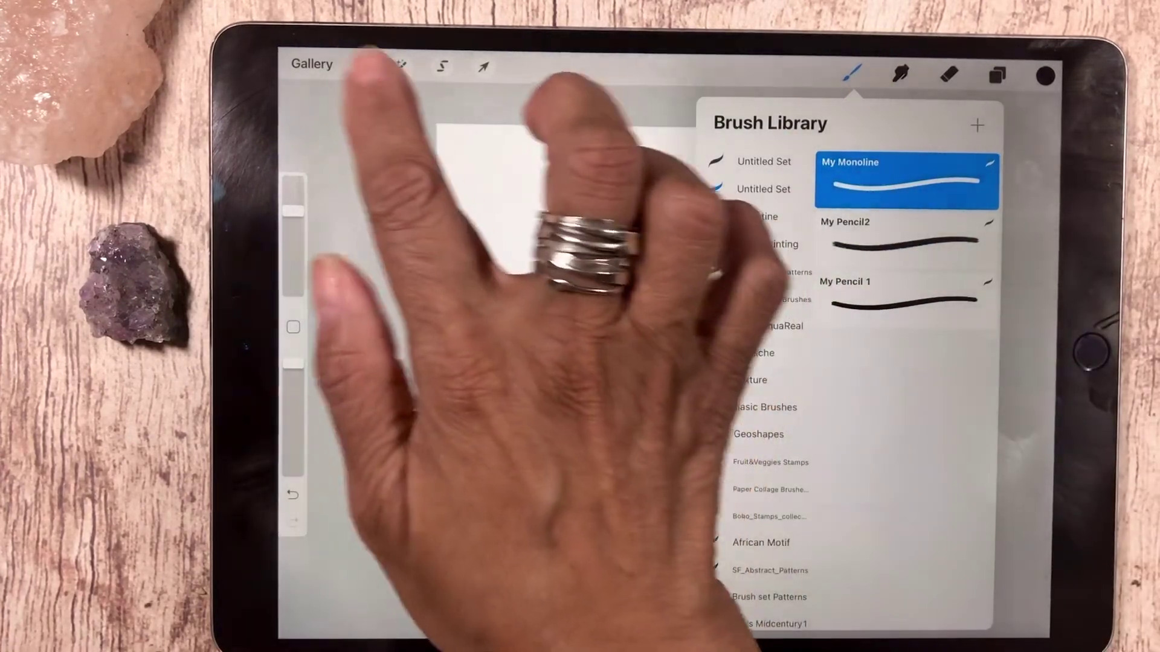
Step: Back on the canvas, draw bold S-shaped and wavy strokes with an enlarged brush
left_click(562, 182)
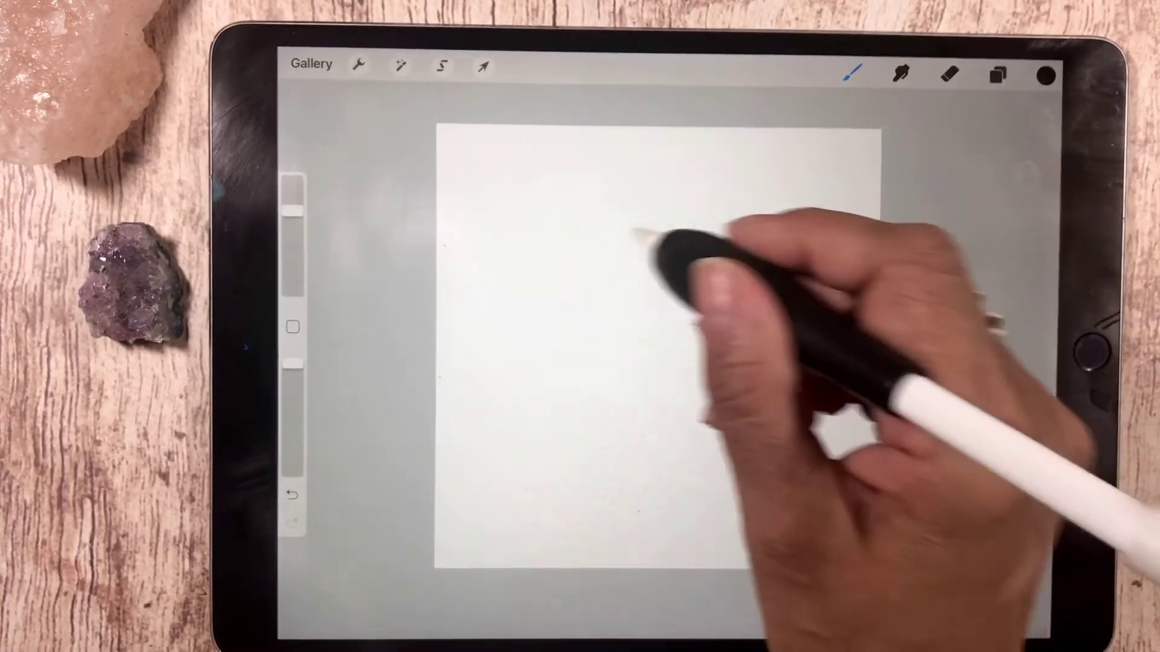
mouse_move(493, 294)
left_mouse_down()
mouse_move(642, 306)
mouse_move(761, 483)
left_mouse_up()
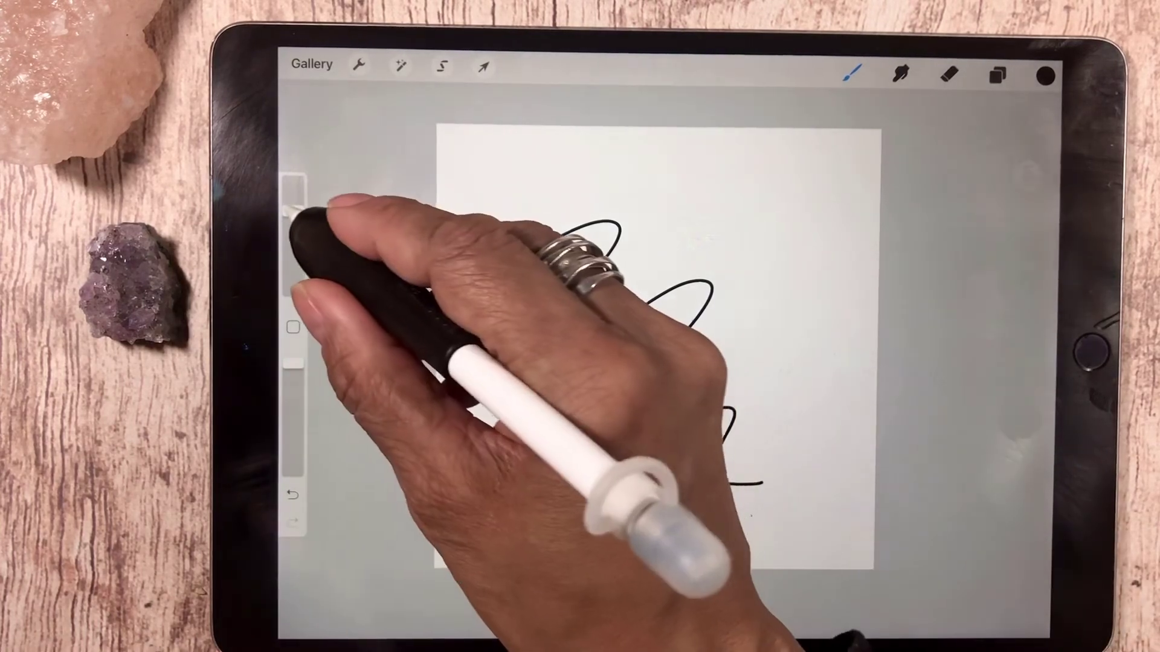
left_click_drag(294, 208, 293, 193)
mouse_move(638, 217)
left_mouse_down()
mouse_move(702, 182)
mouse_move(765, 260)
mouse_move(785, 418)
left_mouse_up()
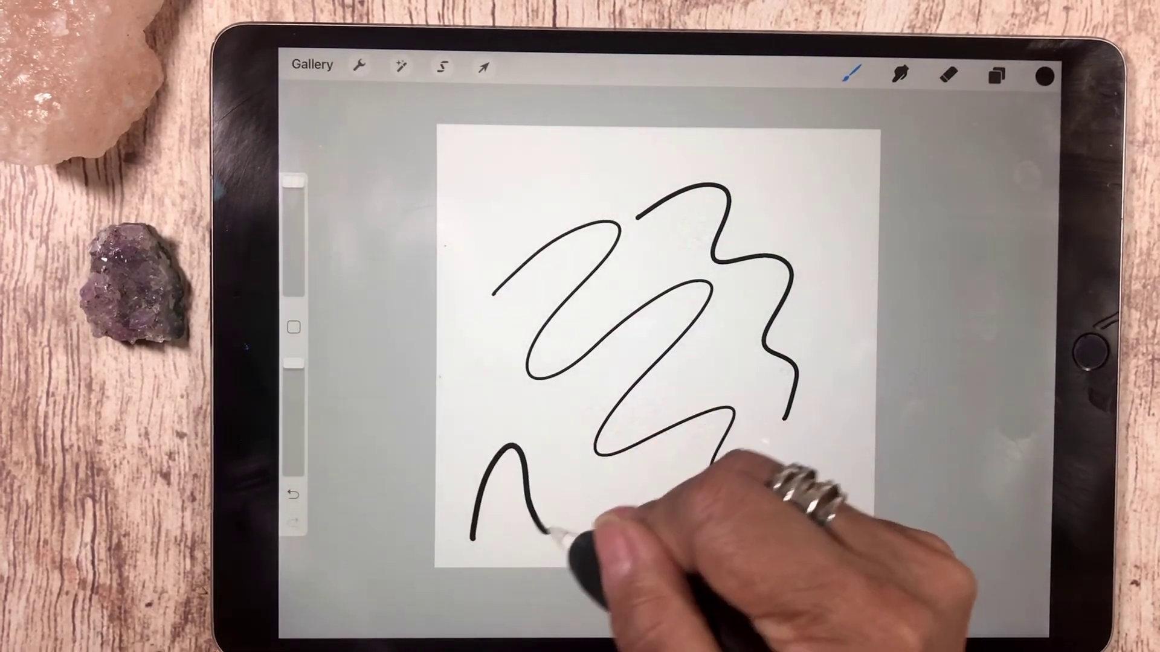
mouse_move(619, 513)
left_mouse_down()
mouse_move(713, 471)
mouse_move(796, 503)
left_mouse_up()
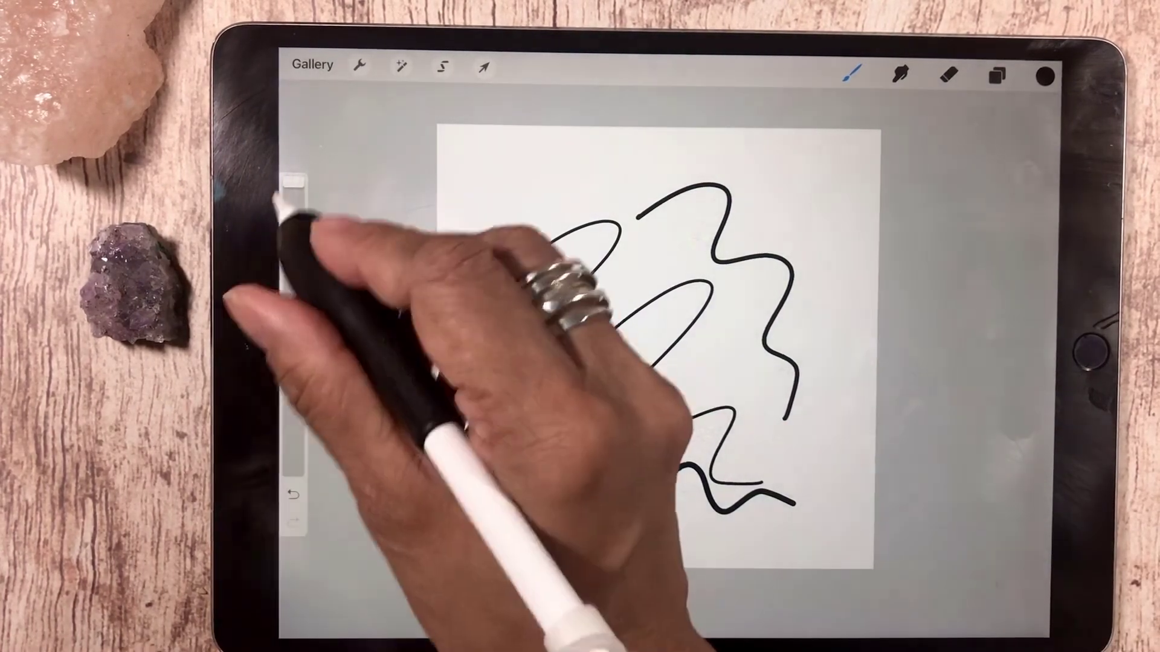
Step: Shrink the brush size and draw a thin line and a zigzag
left_click_drag(294, 184, 293, 252)
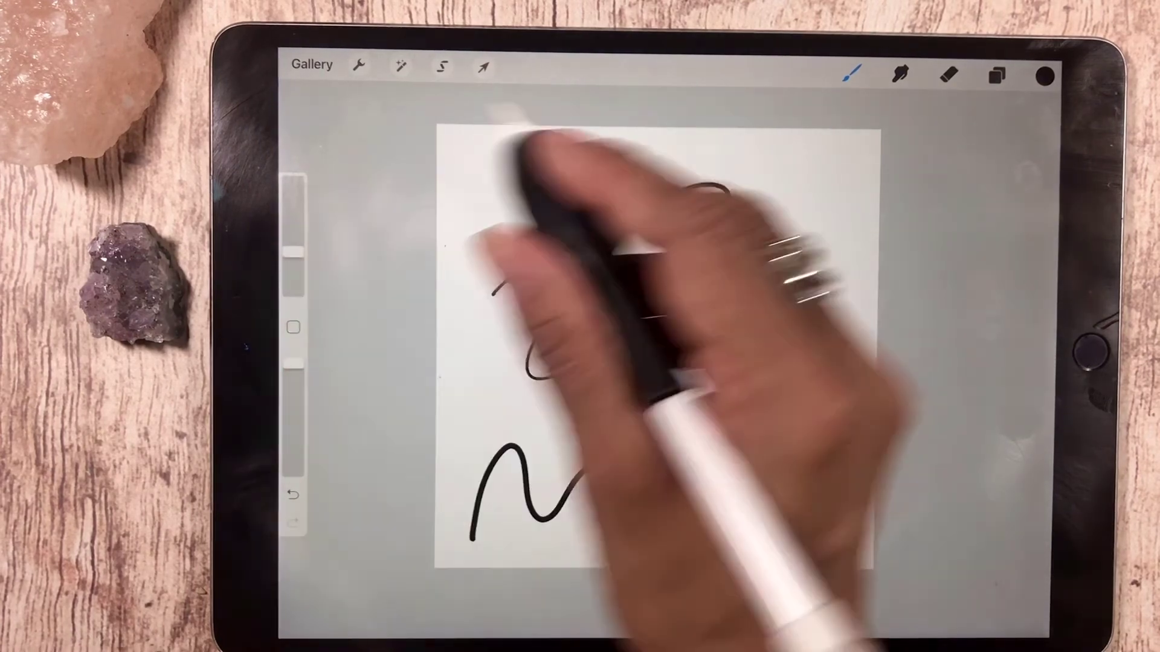
left_click_drag(474, 182, 811, 168)
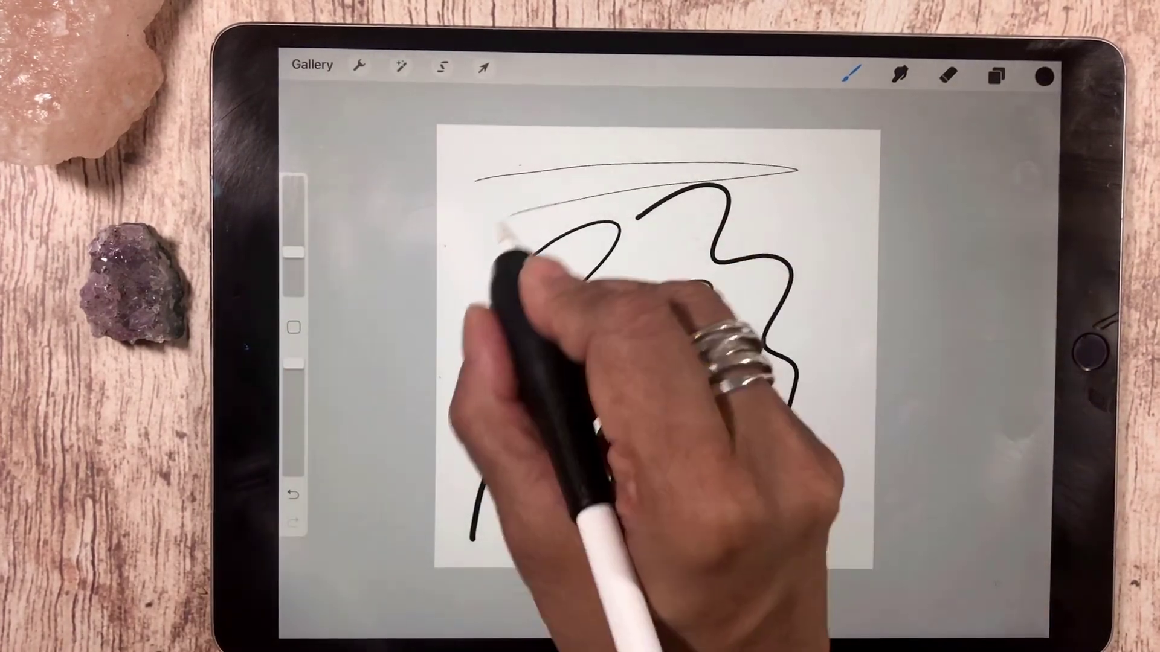
left_click_drag(503, 233, 680, 449)
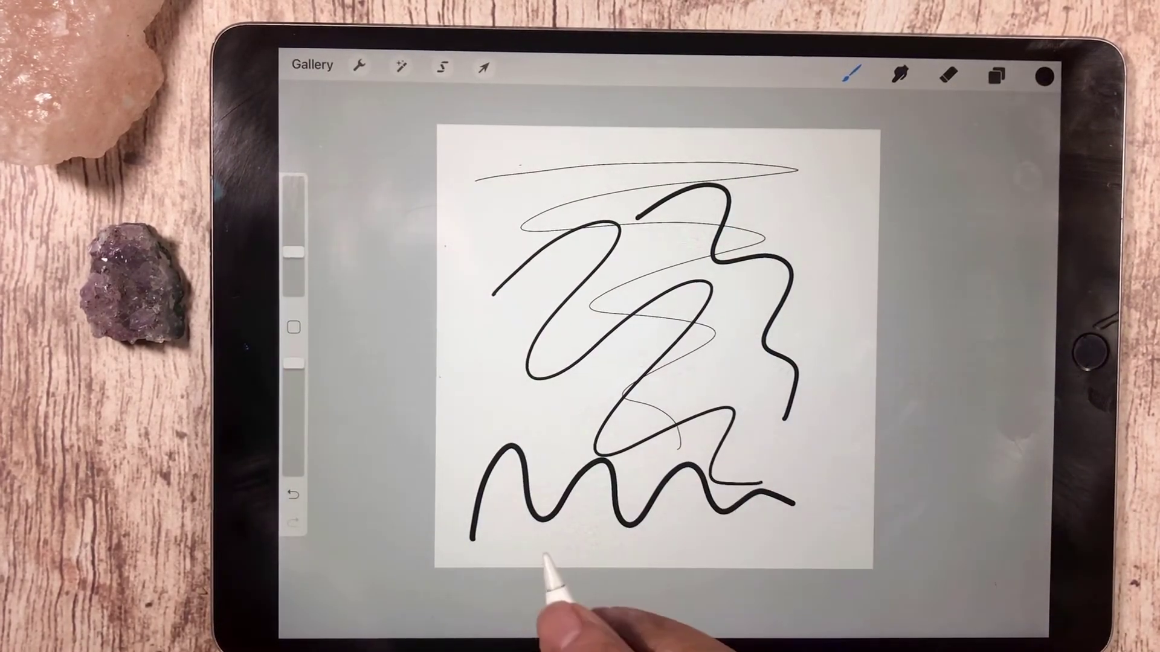